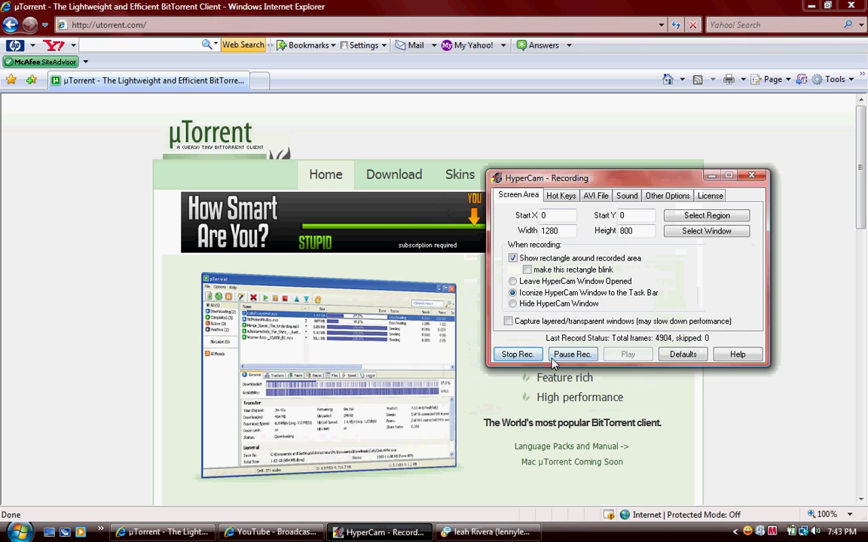
key("alt+Tab")
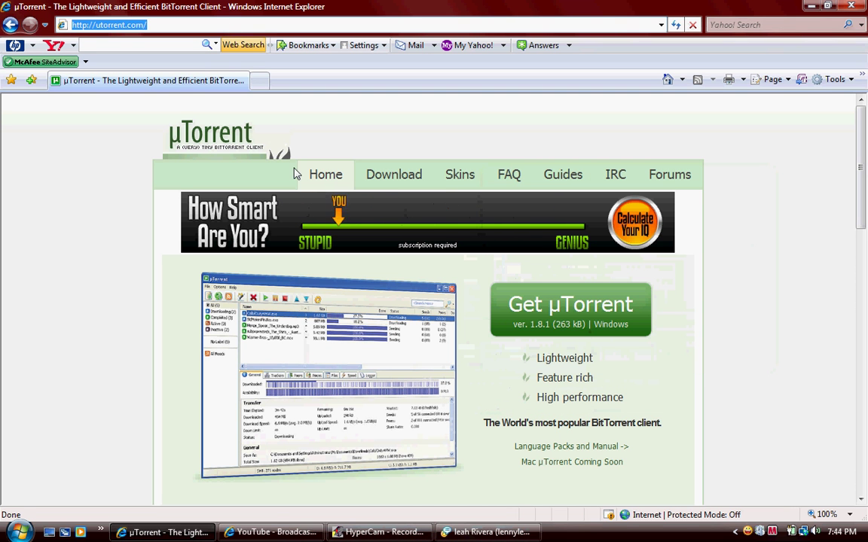
- Move the recorder window aside and launch a blank Notepad document from the Start menu
left_click(19, 533)
left_click(56, 409)
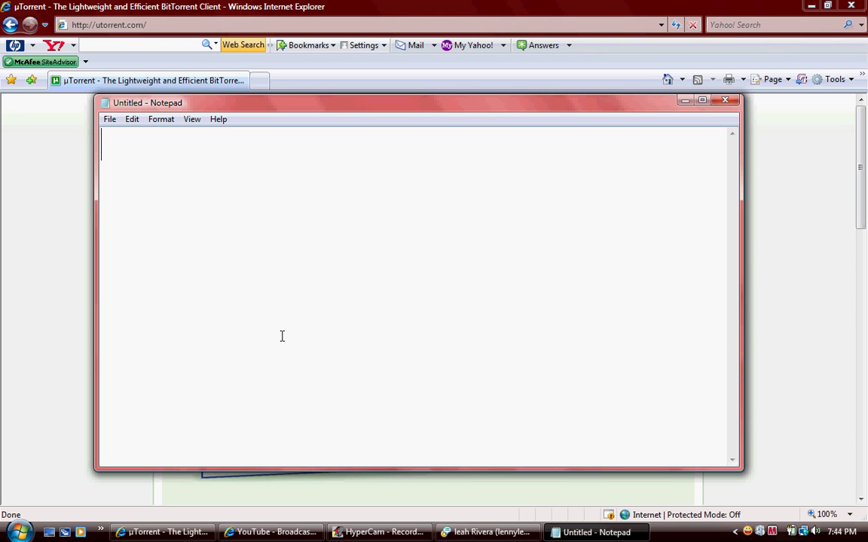
- Type 'utorrent.com' and 'torrents' in Notepad, then erase both
type("utorr")
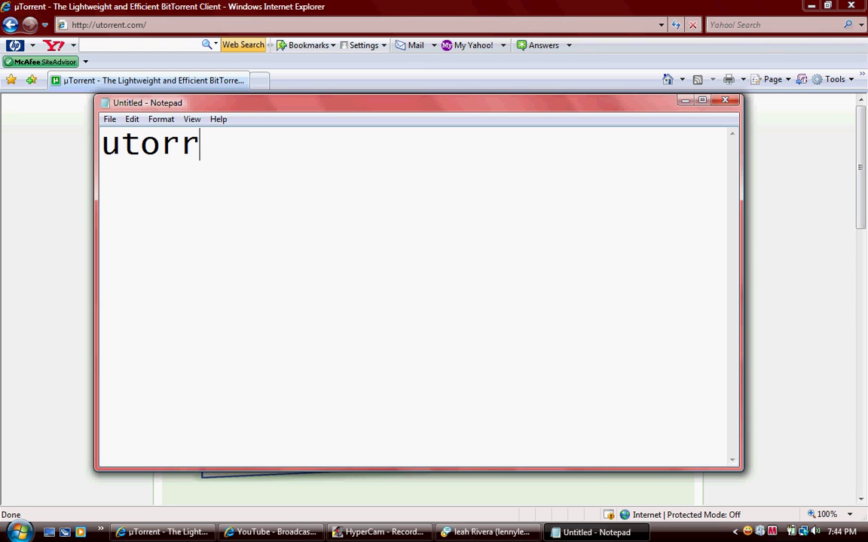
type("ent.co")
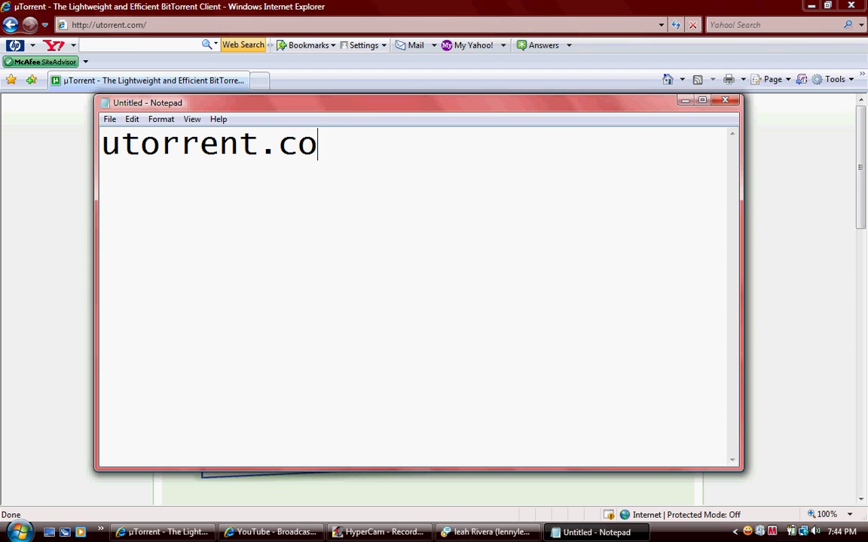
type("m")
key("BackSpace")
key("BackSpace")
key("BackSpace")
key("BackSpace")
key("BackSpace")
key("BackSpace")
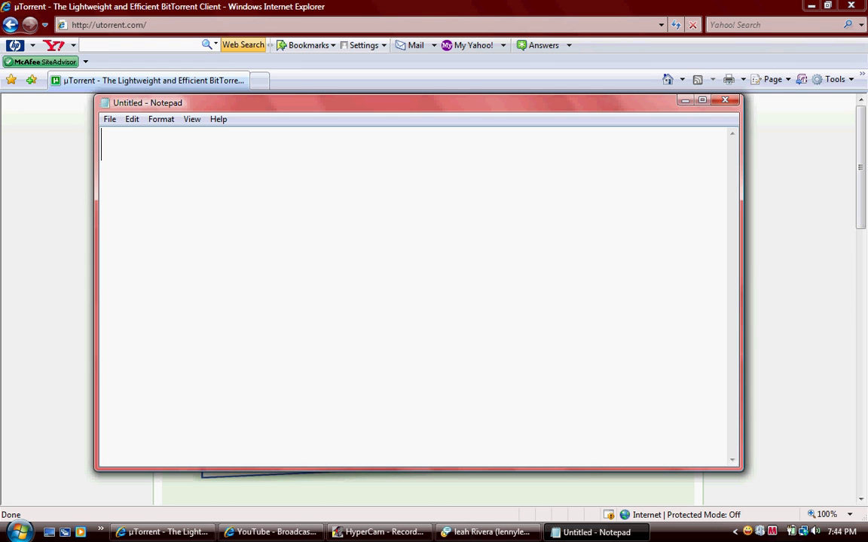
type("t")
type("orrents")
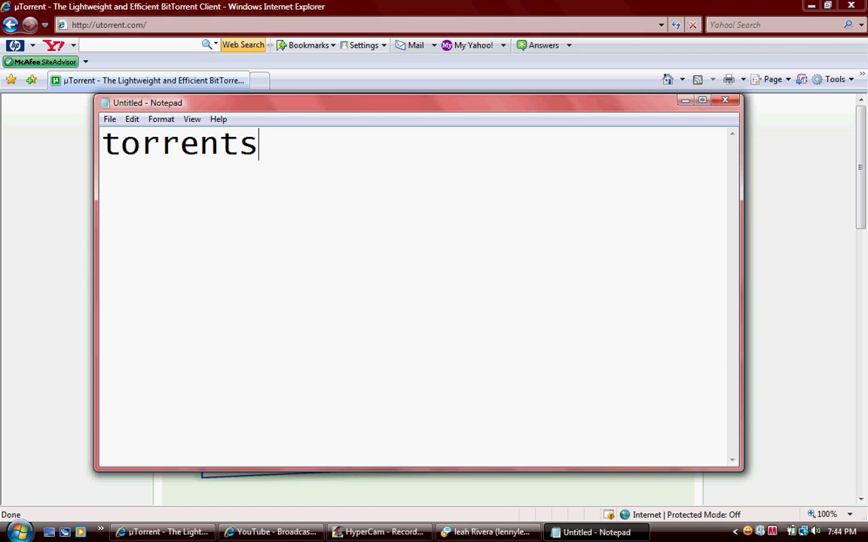
key("BackSpace")
key("BackSpace")
key("BackSpace")
key("BackSpace")
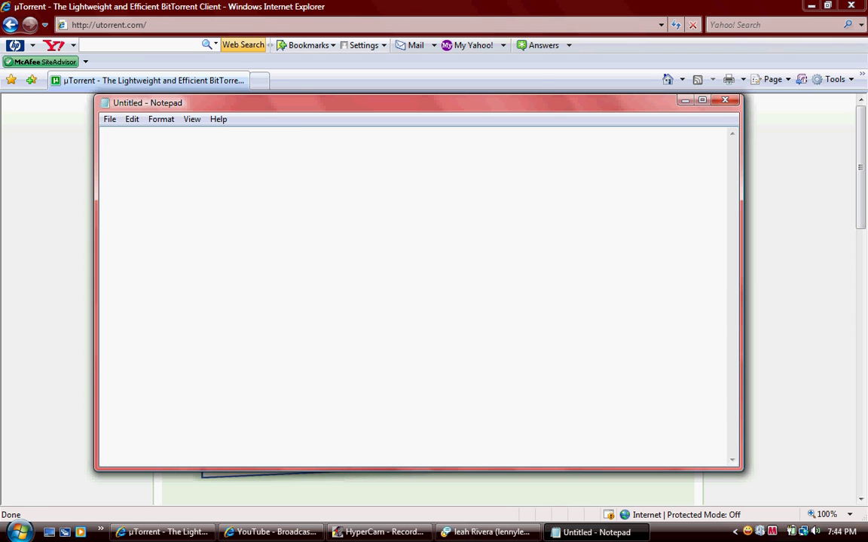
- Hide Notepad and start downloading µTorrent 1.8.1 Stable from the µTorrent download page
left_click(683, 101)
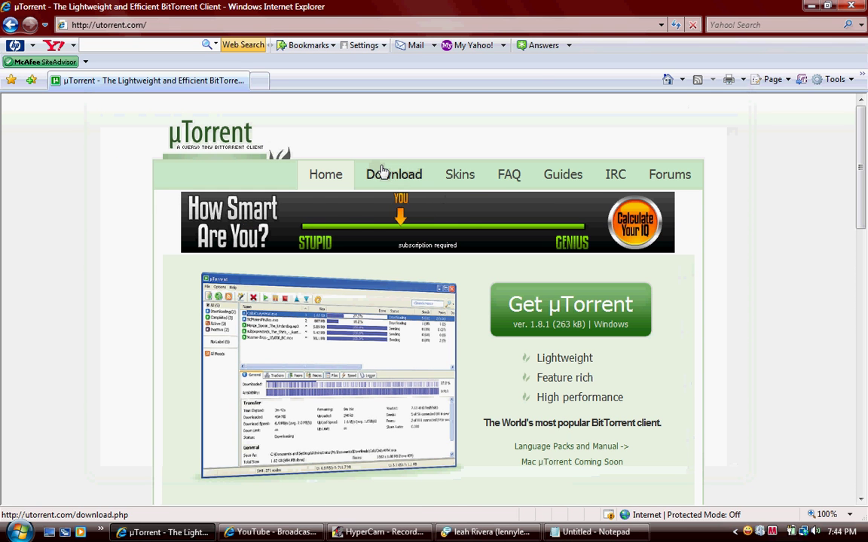
left_click(382, 172)
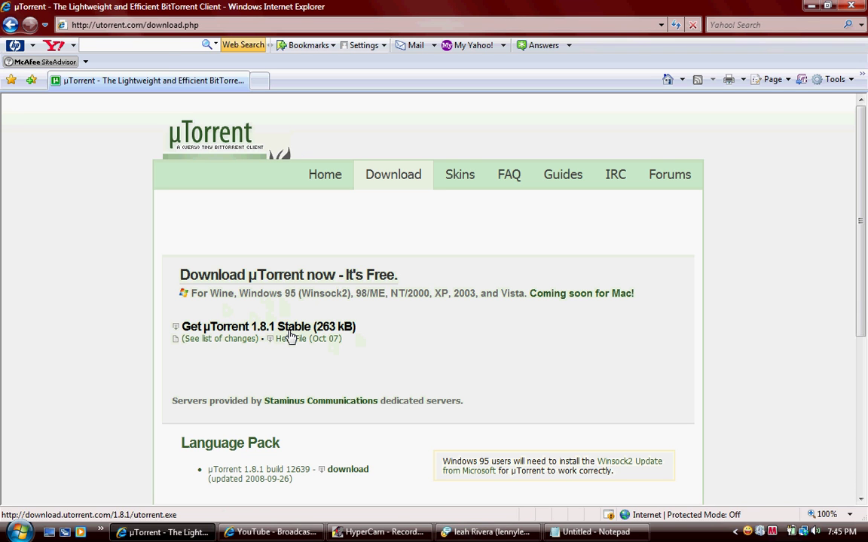
left_click(291, 336)
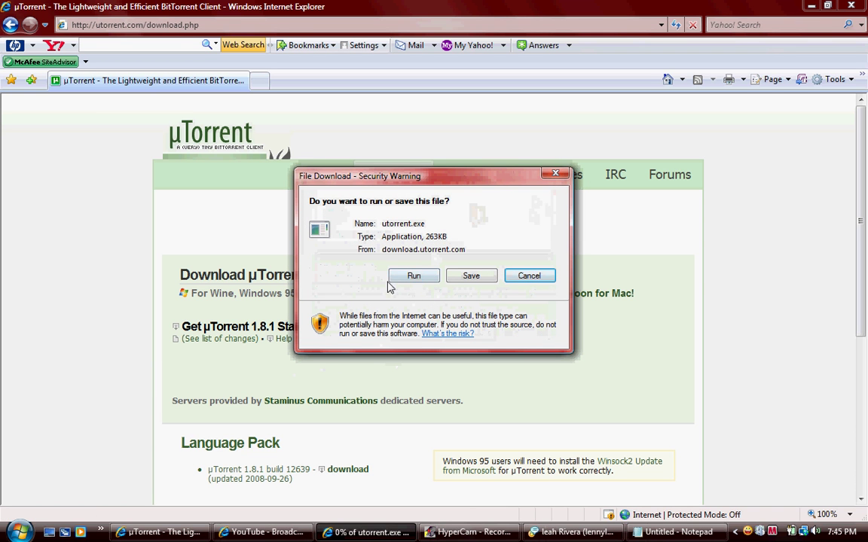
- Cancel the installer download and launch µTorrent from its desktop shortcut
left_click(810, 6)
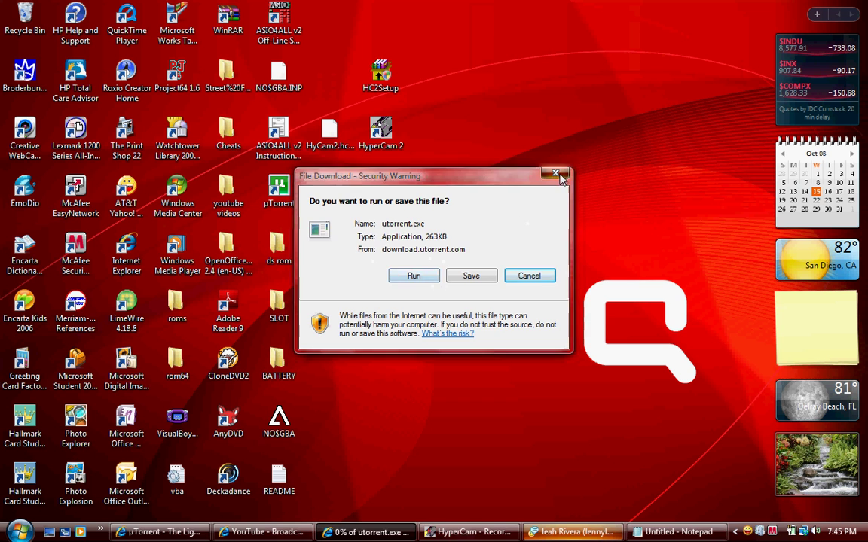
left_click(529, 276)
left_click(380, 532)
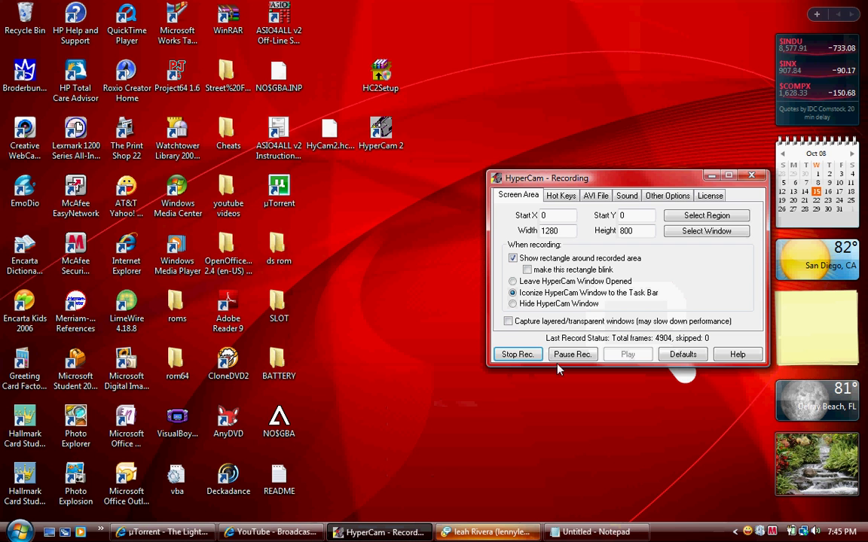
left_click(287, 202)
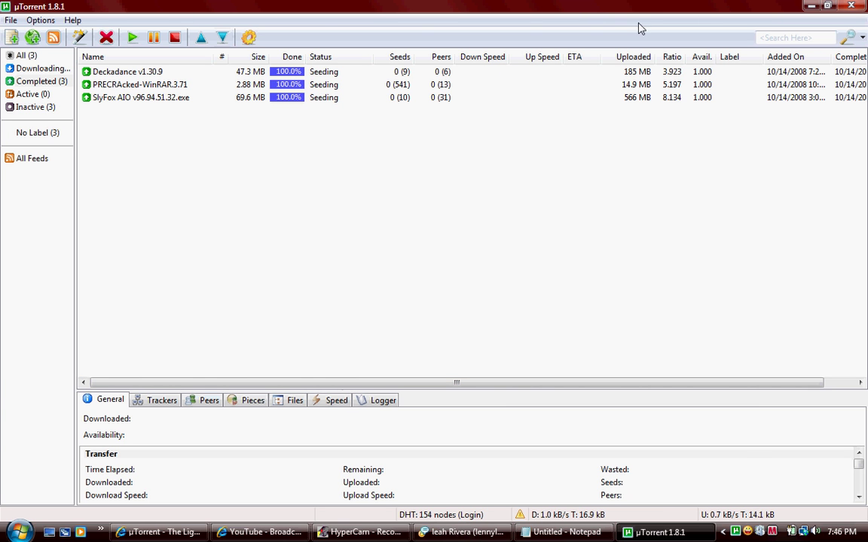
- Close µTorrent, clear the browser's address bar, and move the recorder window aside
left_click(849, 7)
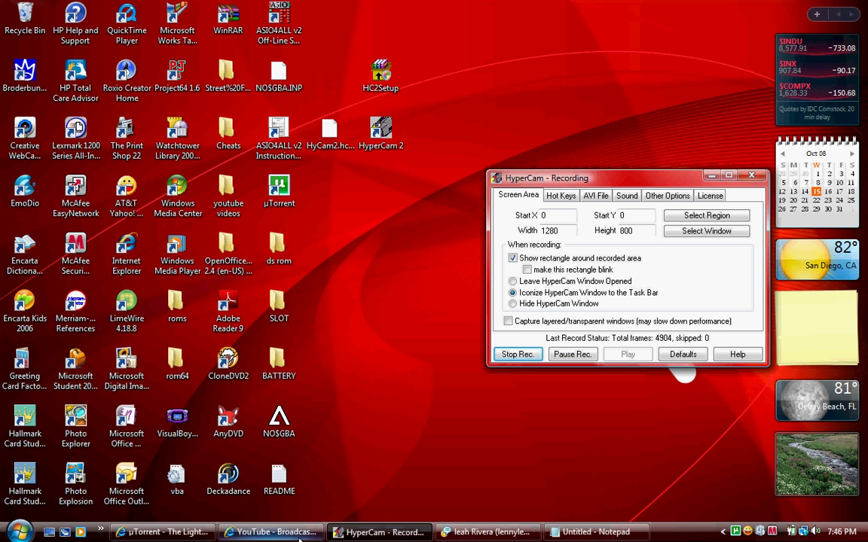
left_click(162, 532)
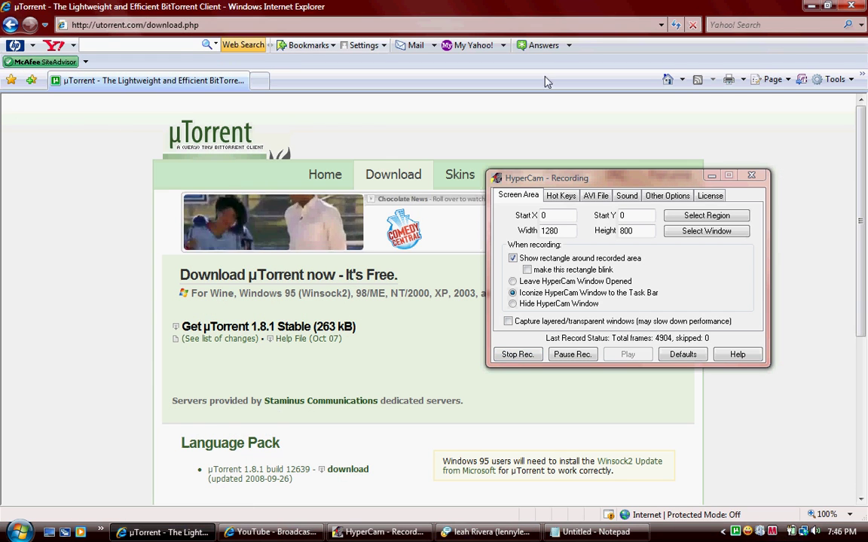
left_click(172, 25)
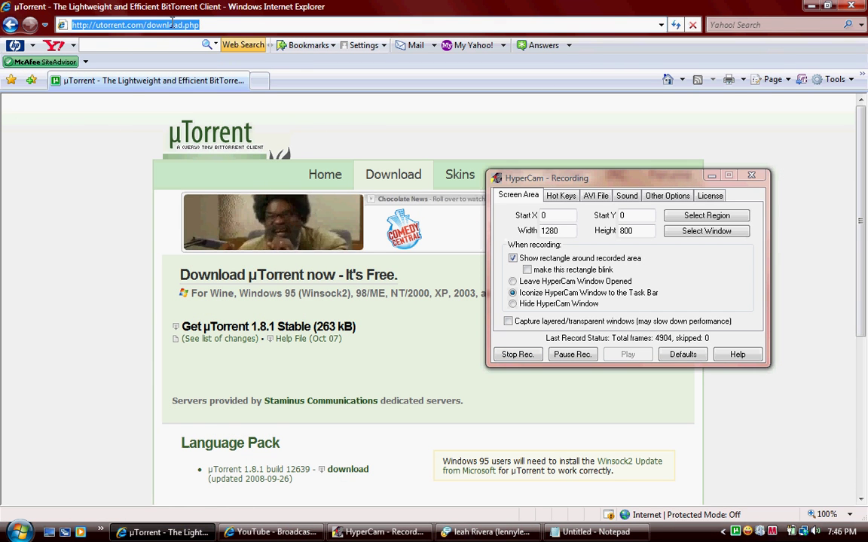
key("BackSpace")
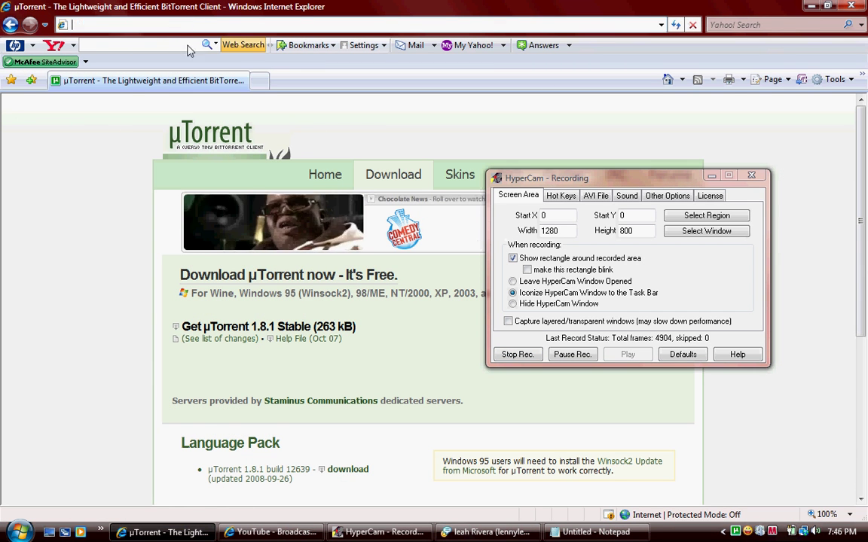
left_click(641, 175)
left_click_drag(641, 175, 740, 326)
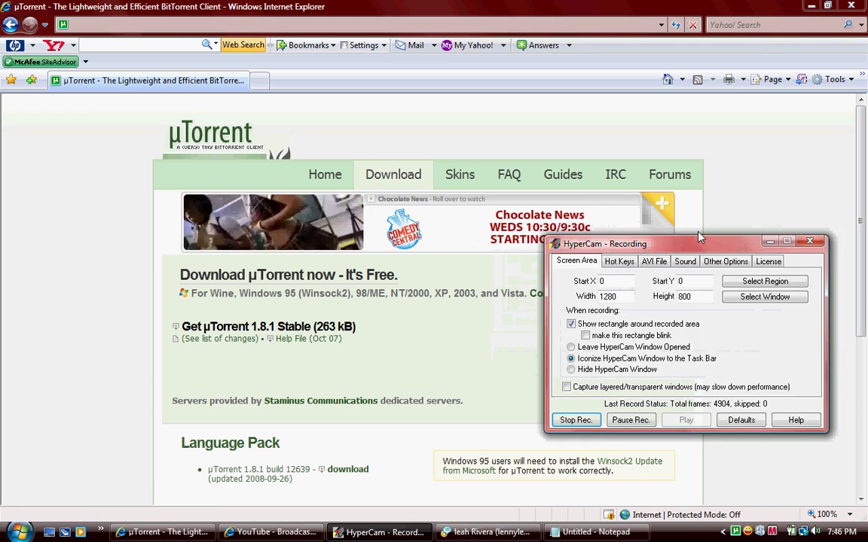
- In Notepad, type the site list 'isohunt.com torrentz.net or .com', then erase it
left_click(591, 532)
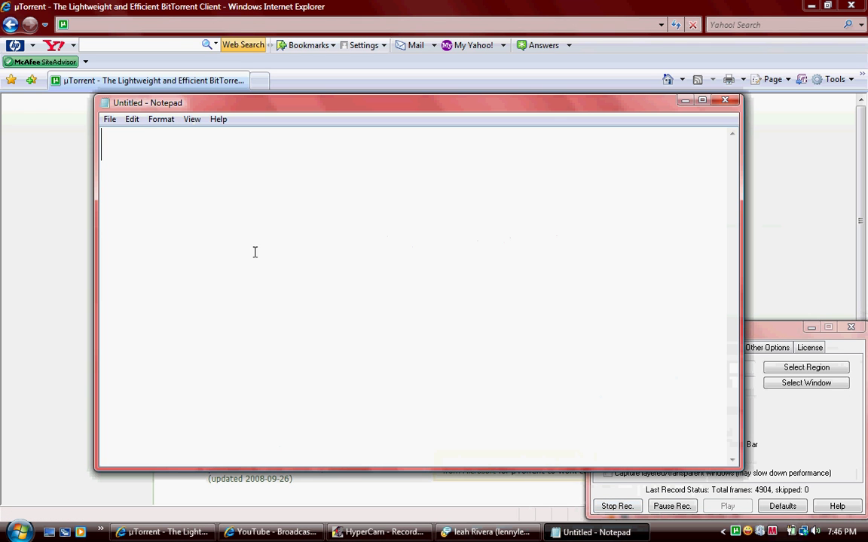
type("isho")
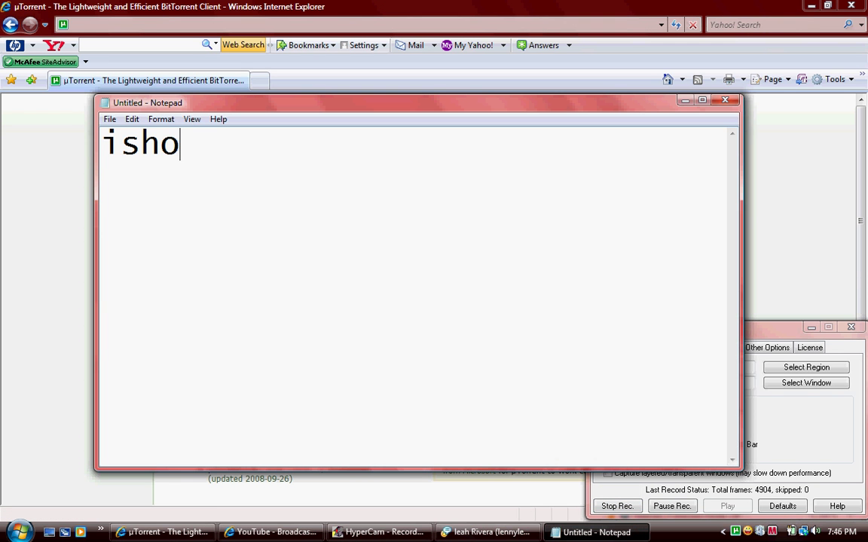
key("BackSpace")
key("BackSpace")
type("oh")
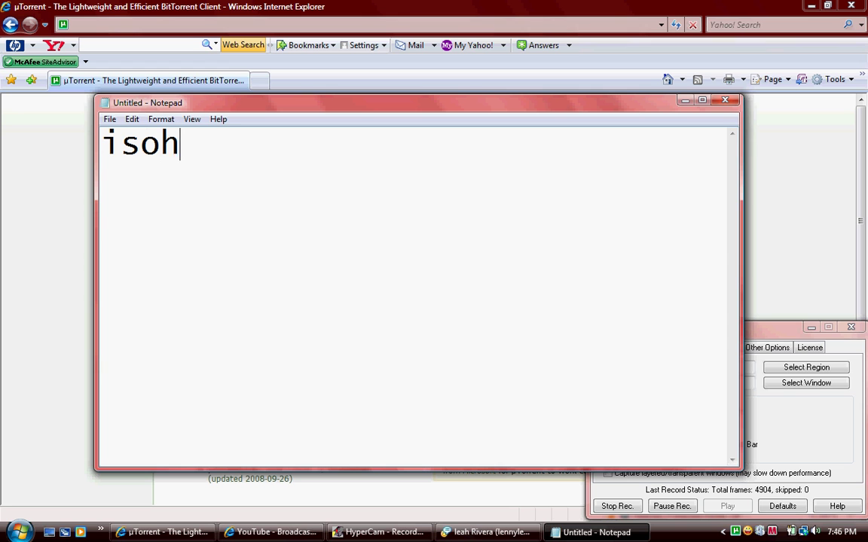
type("unt")
type(".com")
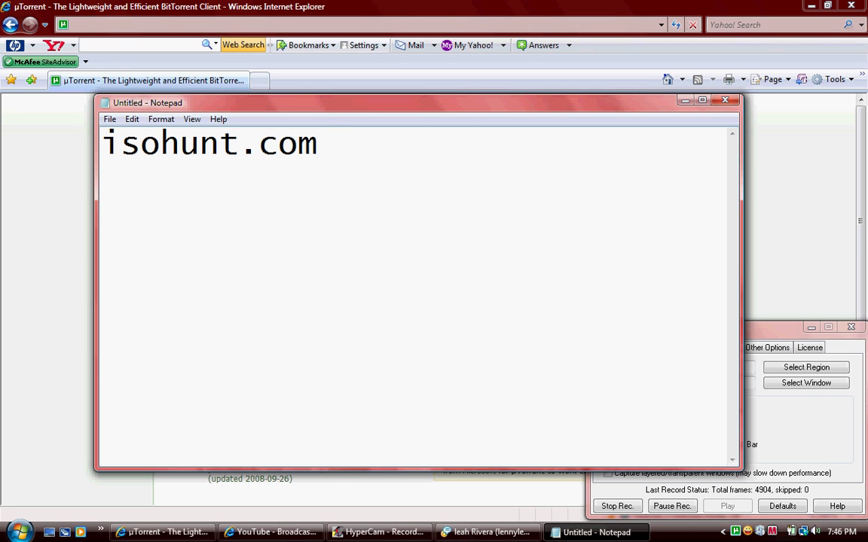
type(" torr")
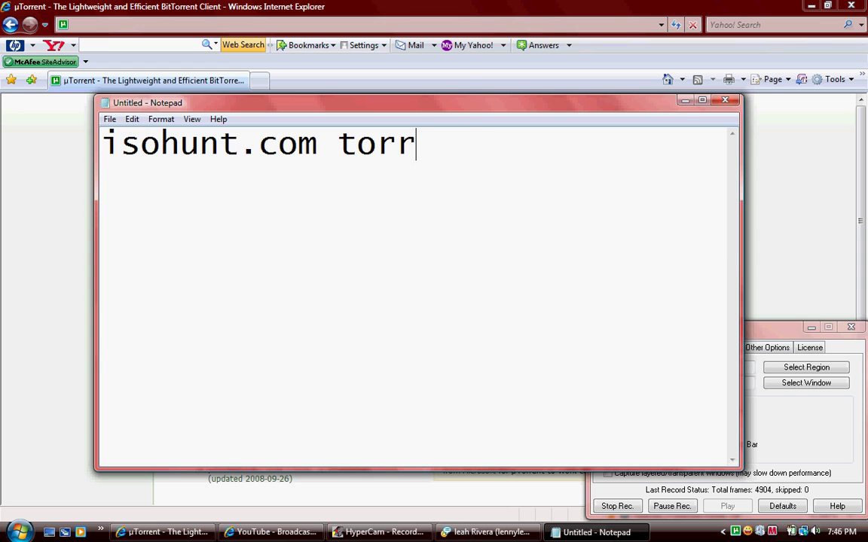
type("entz")
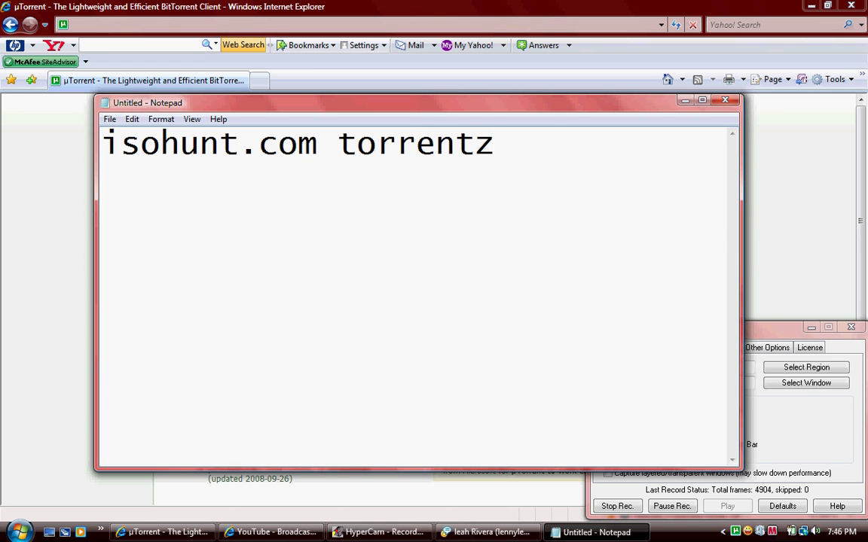
type(".net o")
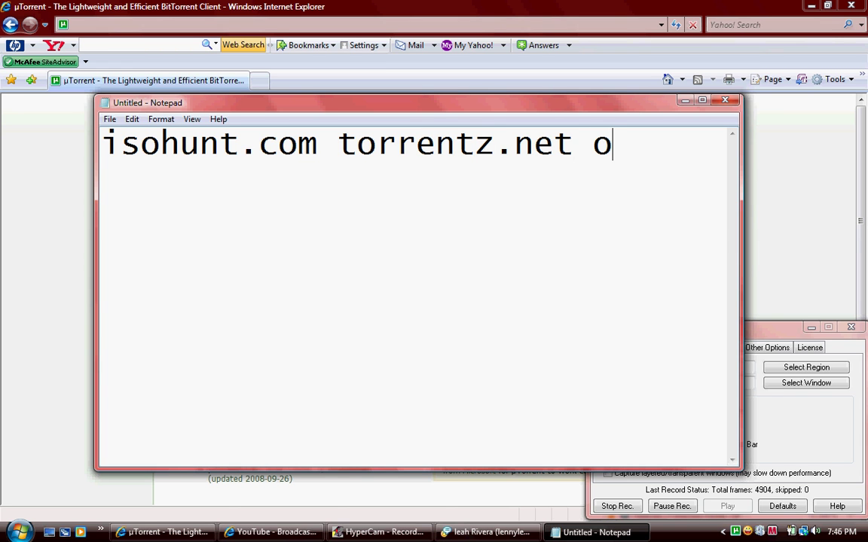
type("r c")
key("BackSpace")
key("BackSpace")
key("BackSpace")
type("r .com")
key("BackSpace")
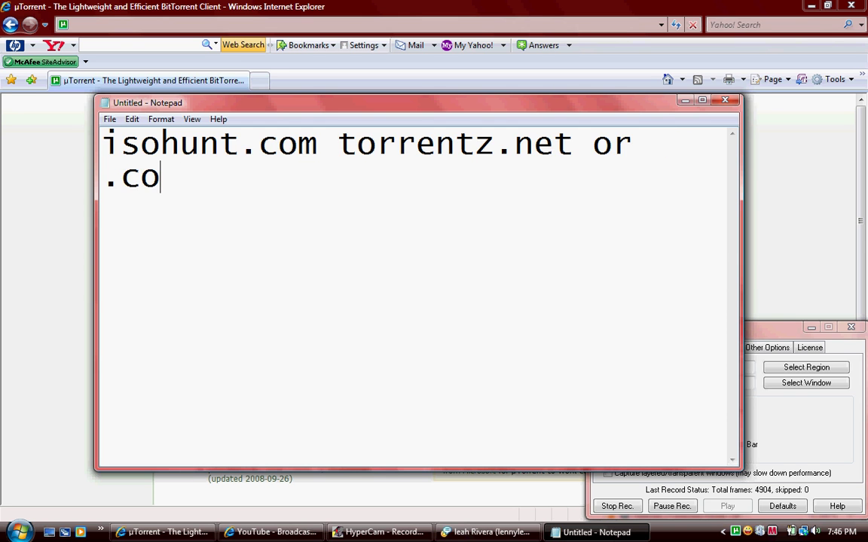
key("BackSpace")
key("BackSpace")
key("BackSpace")
- Type and erase the note 'google an find them' and a misspelled 'ishount'
key("BackSpace")
key("BackSpace")
key("BackSpace")
key("BackSpace")
key("BackSpace")
key("BackSpace")
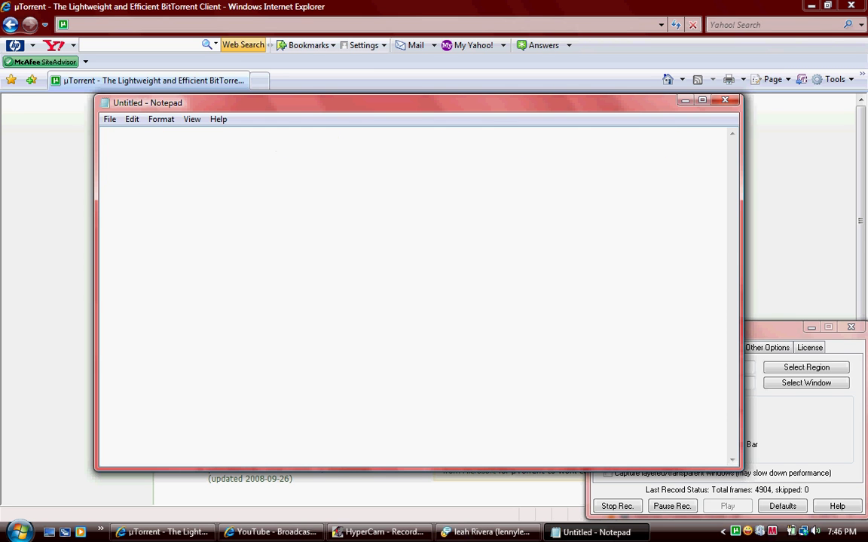
type("gooogl")
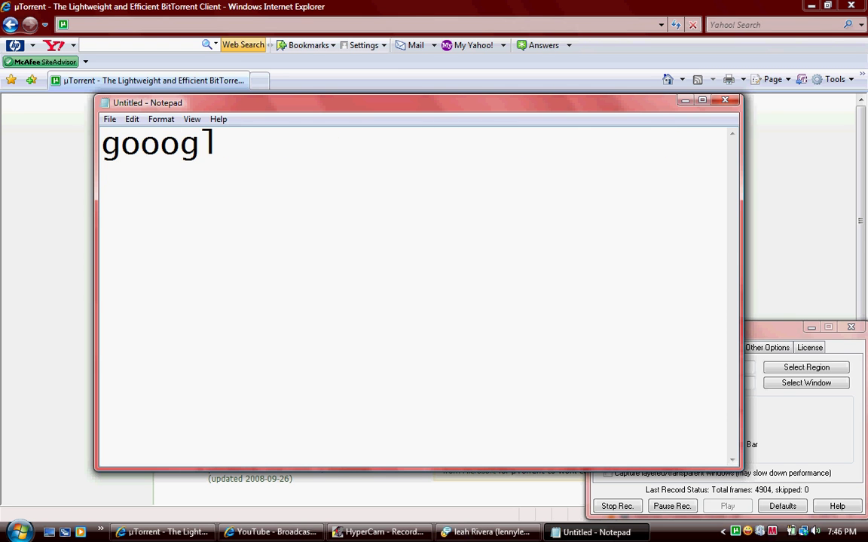
type("e an find ")
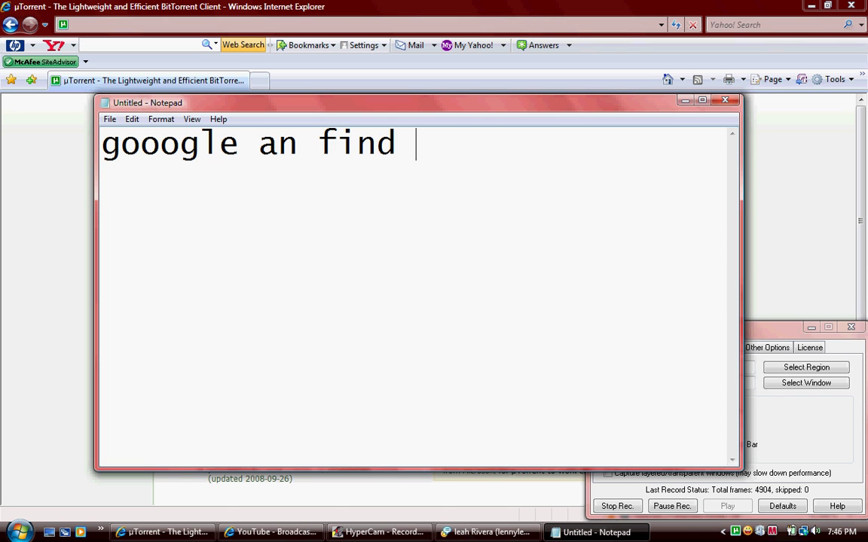
type("them")
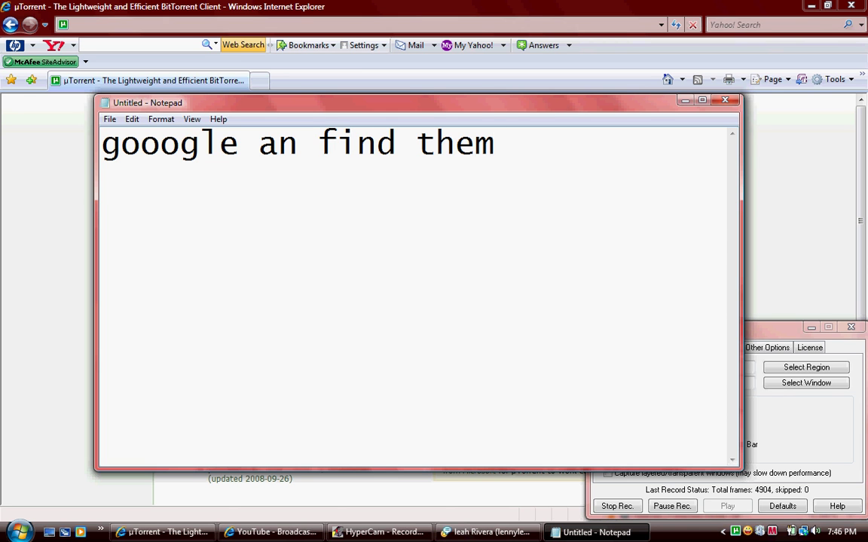
key("BackSpace")
key("BackSpace")
key("BackSpace")
key("BackSpace")
key("BackSpace")
key("BackSpace")
key("BackSpace")
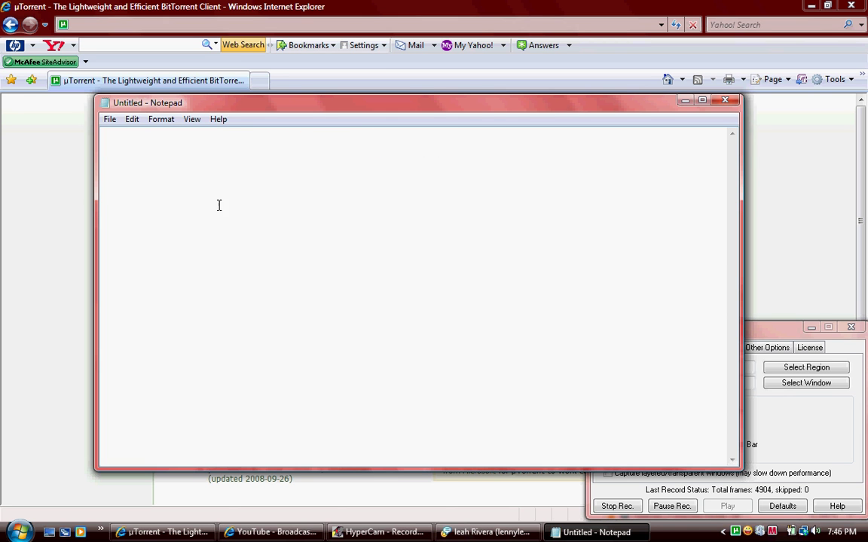
type("is")
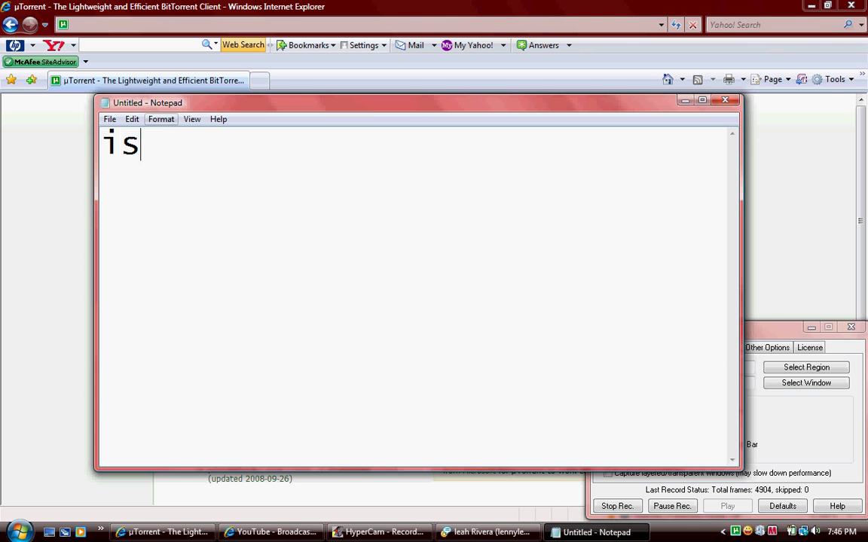
type("hount")
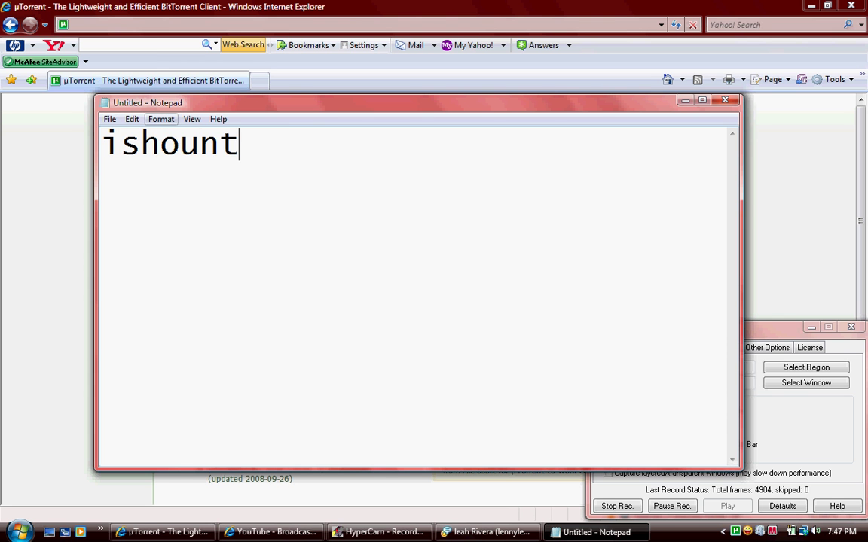
key("BackSpace")
key("BackSpace")
key("BackSpace")
key("BackSpace")
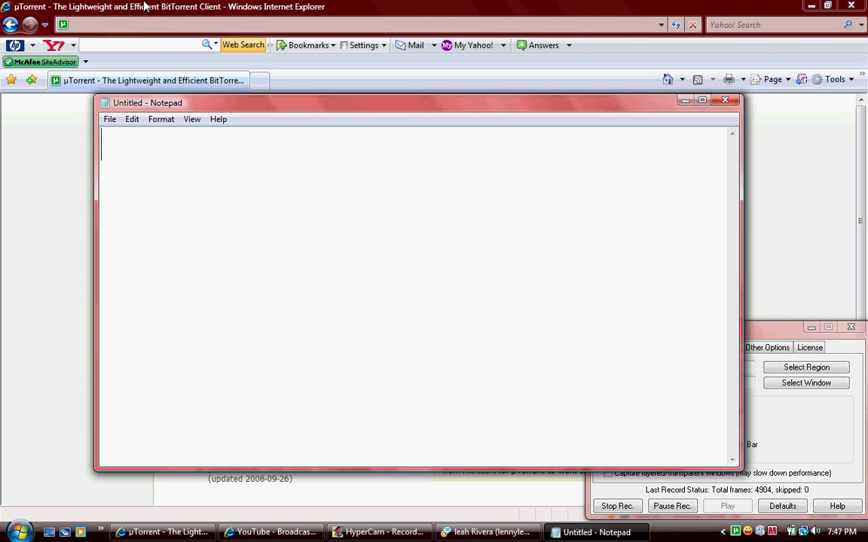
- Navigate Internet Explorer to isohunt.com
left_click(134, 24)
type("isohy")
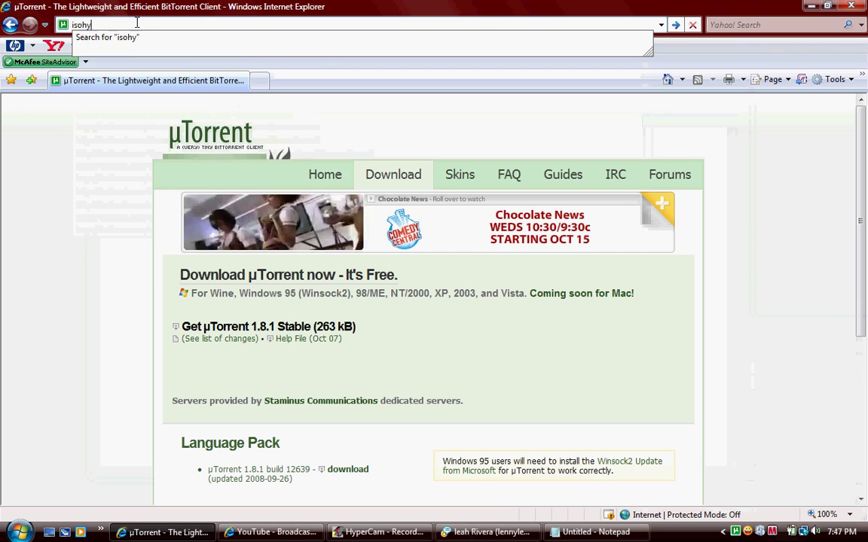
key("BackSpace")
type("unt.com")
key("Return")
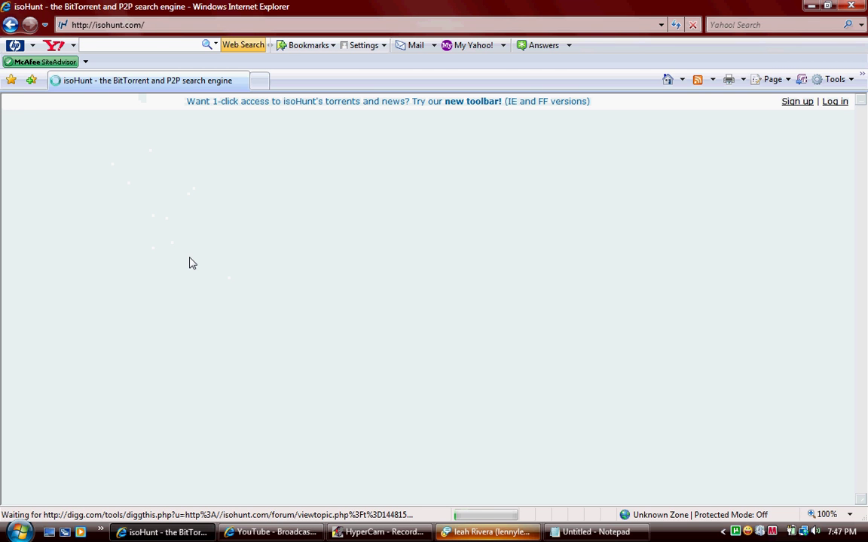
left_click(380, 532)
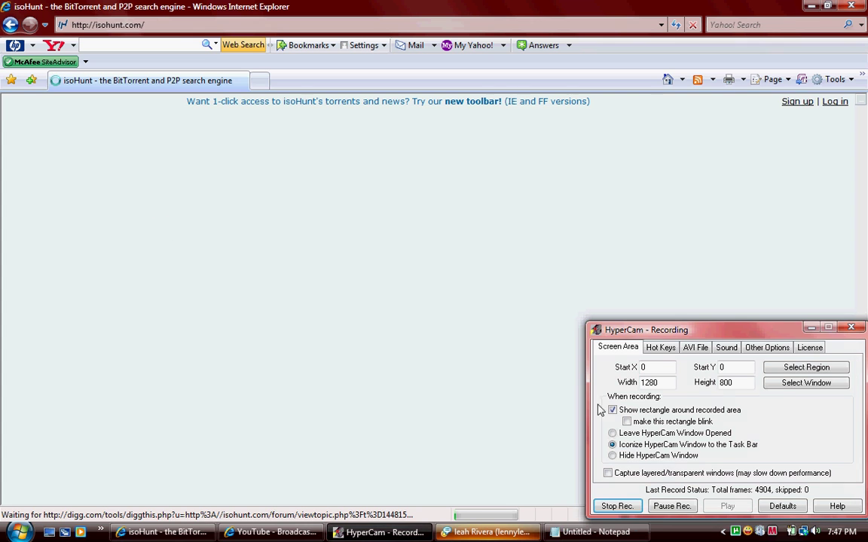
- Search isoHunt for 'knaye west', after discarding trial entries 'mu' and 'freeware'
left_click(214, 107)
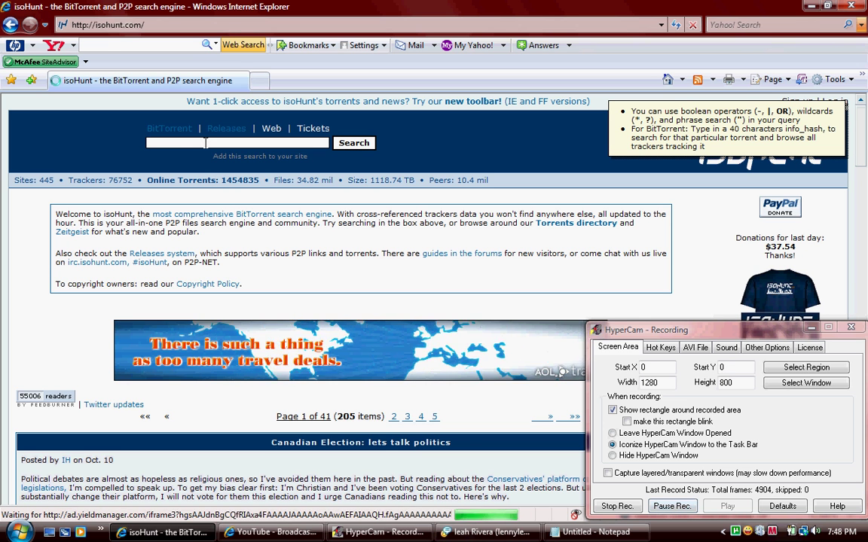
type("muisc")
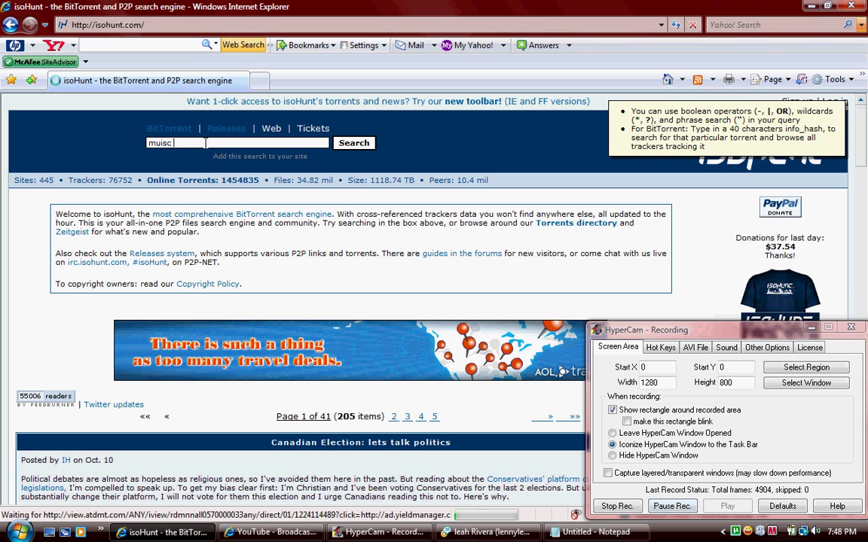
key("BackSpace")
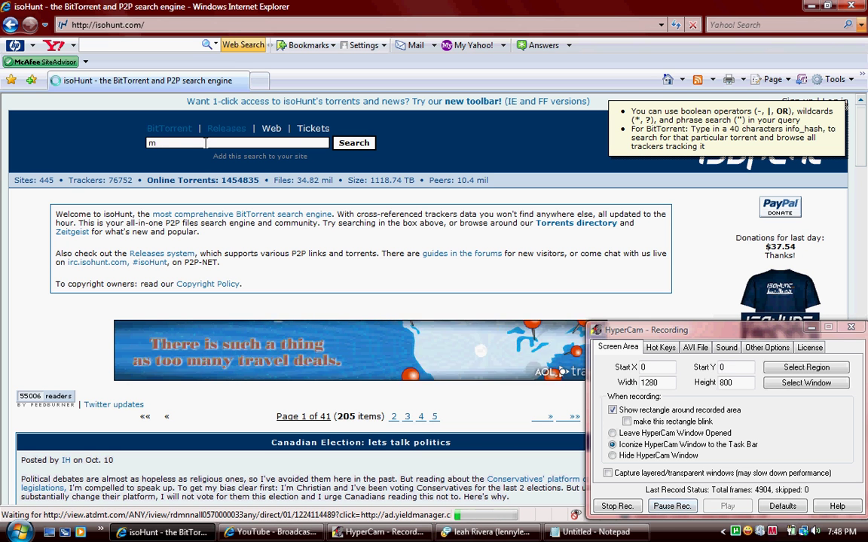
key("BackSpace")
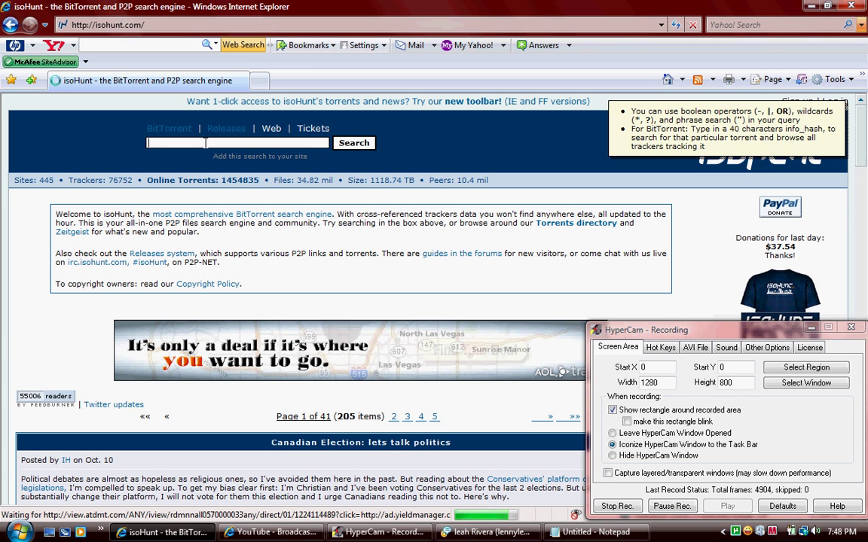
type("free")
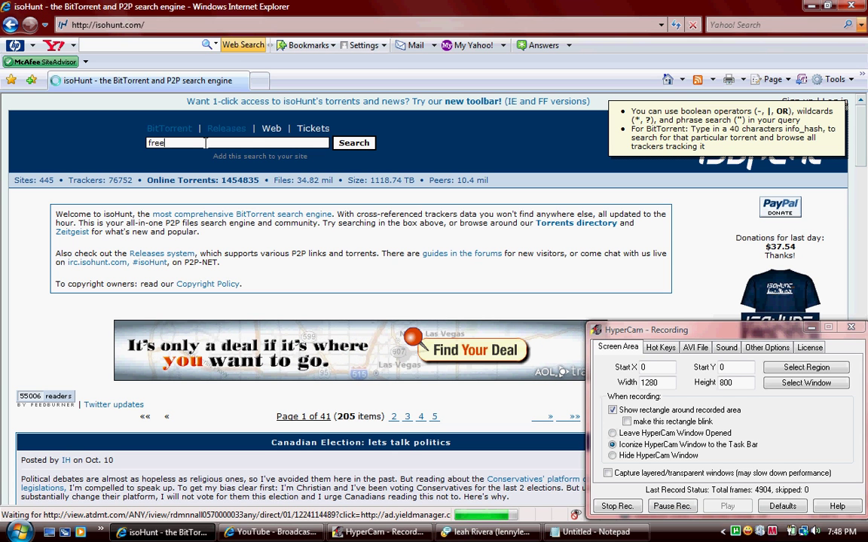
type("ware\\\\\\")
key("BackSpace")
key("BackSpace")
key("BackSpace")
type("kna")
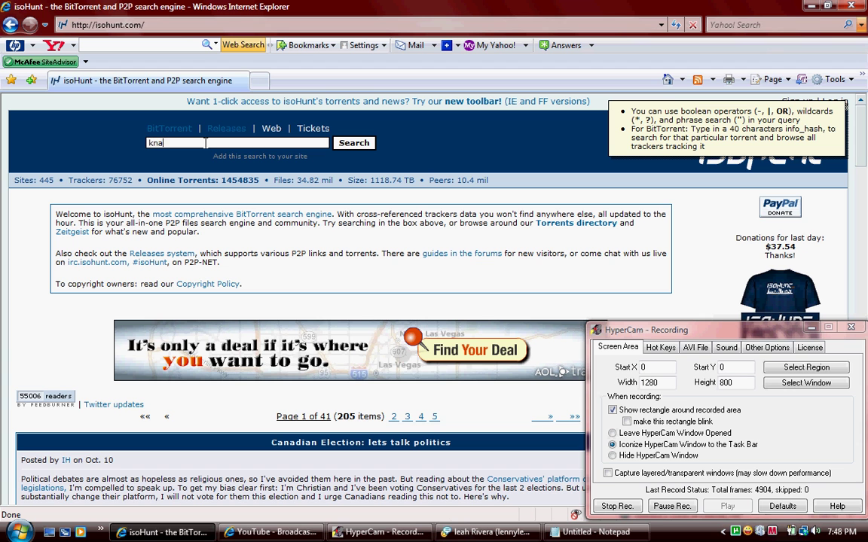
type("ye west\\")
key("BackSpace")
key("Return")
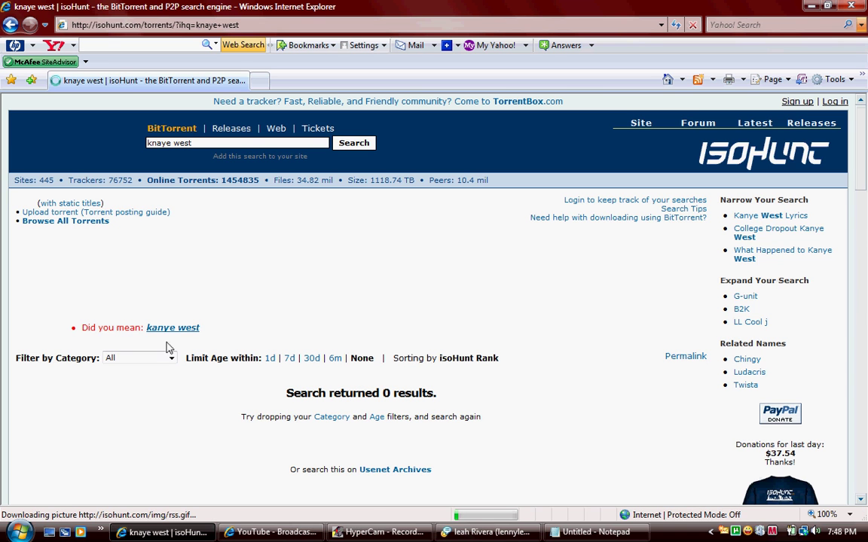
- Accept the 'kanye west' suggestion, then open the Graduation [2007] torrent and review its 15 tracks
left_click(179, 329)
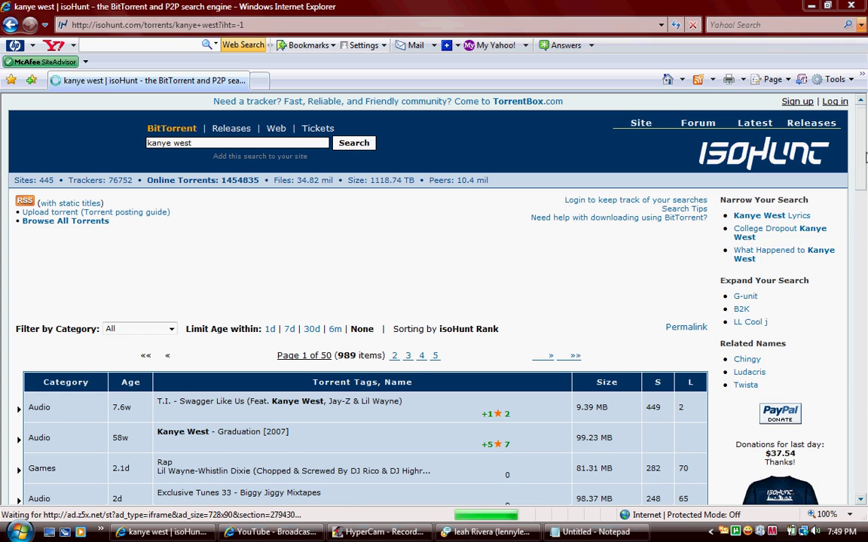
scroll(865, 157, "down", 5)
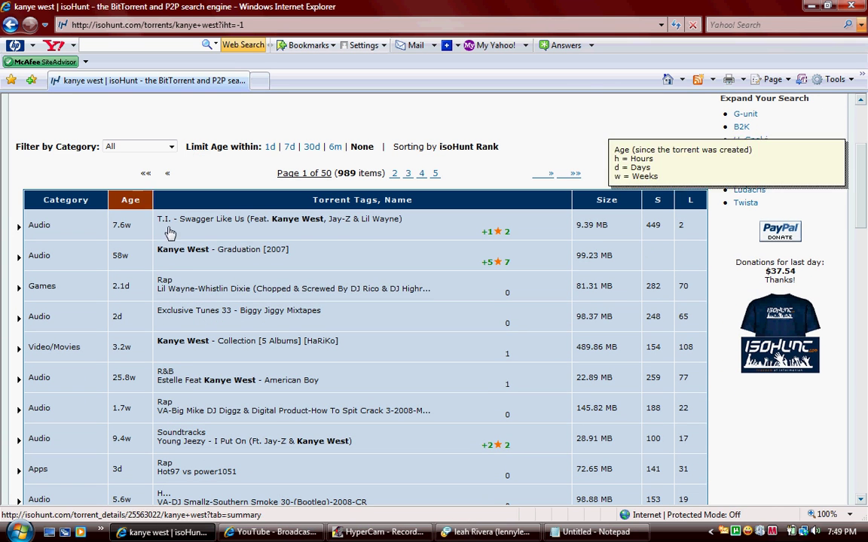
left_click(202, 256)
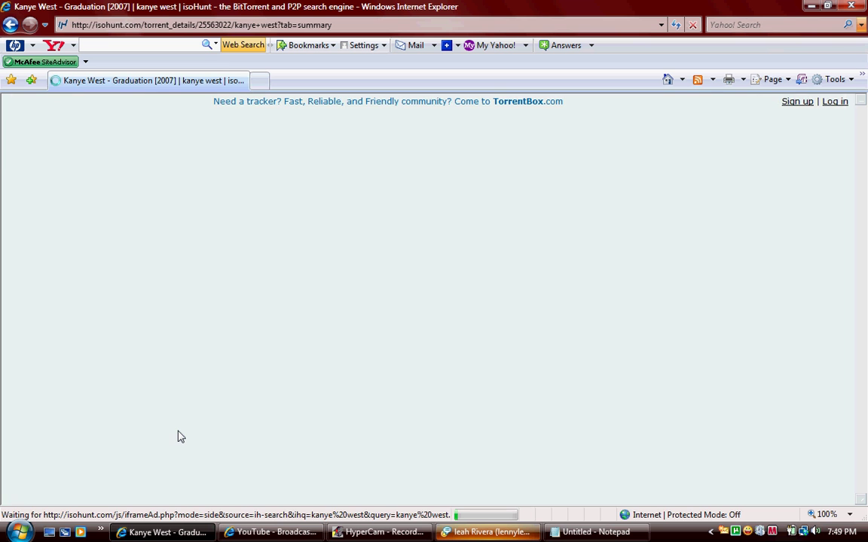
scroll(200, 397, "down", 1)
scroll(199, 397, "down", 3)
scroll(201, 397, "down", 2)
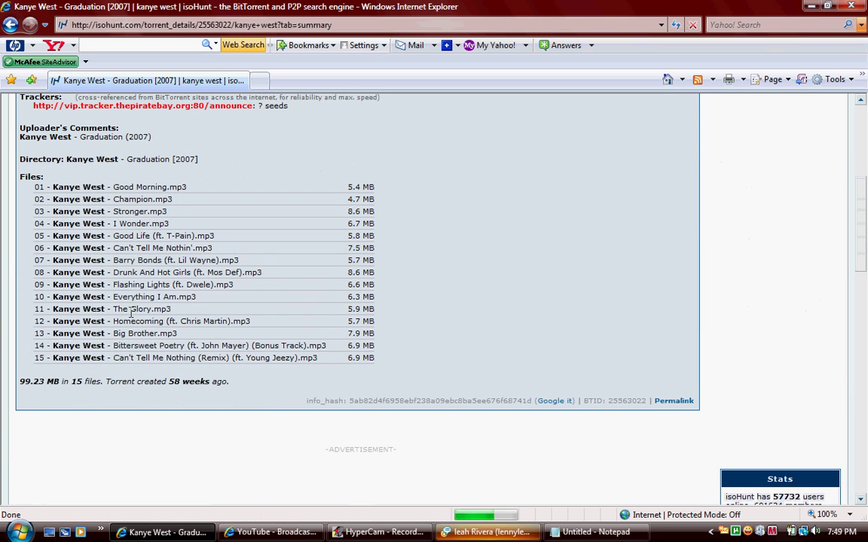
scroll(132, 314, "up", 1)
scroll(132, 317, "up", 2)
scroll(132, 320, "up", 1)
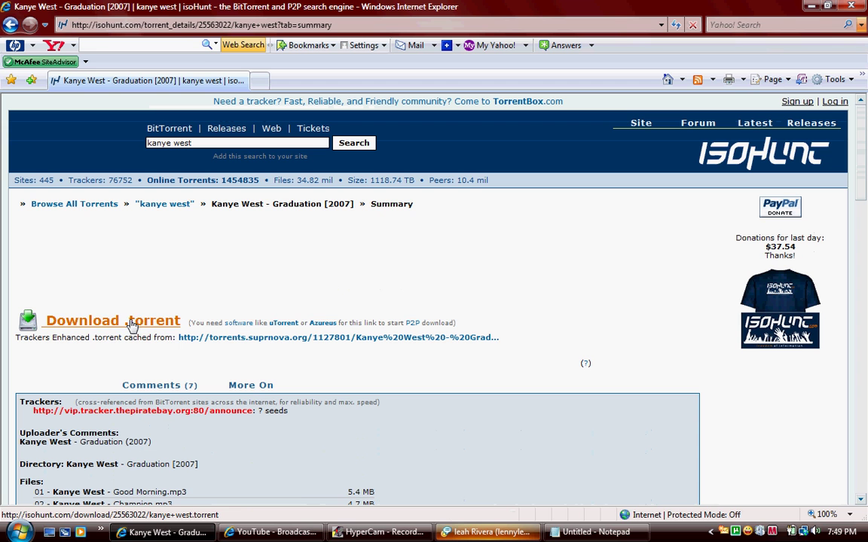
- Download the Graduation .torrent file, open it directly and confirm adding it to µTorrent
left_click(135, 322)
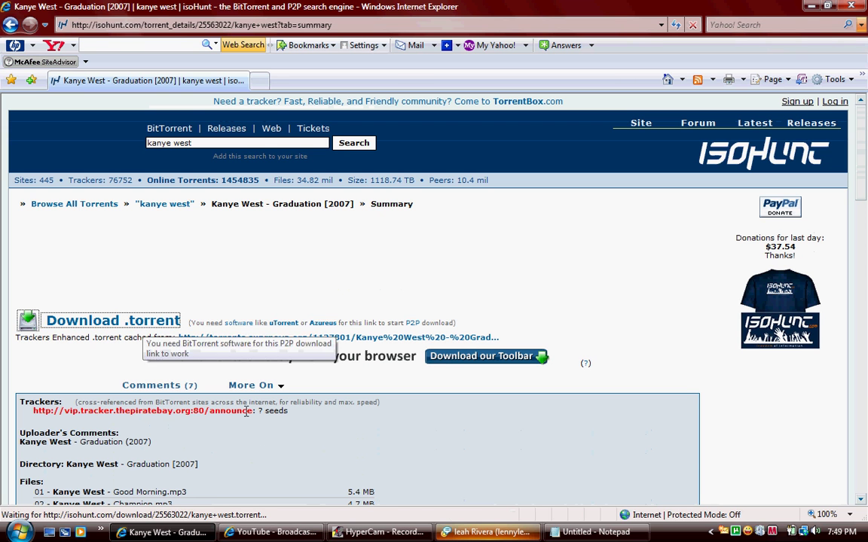
left_click(736, 532)
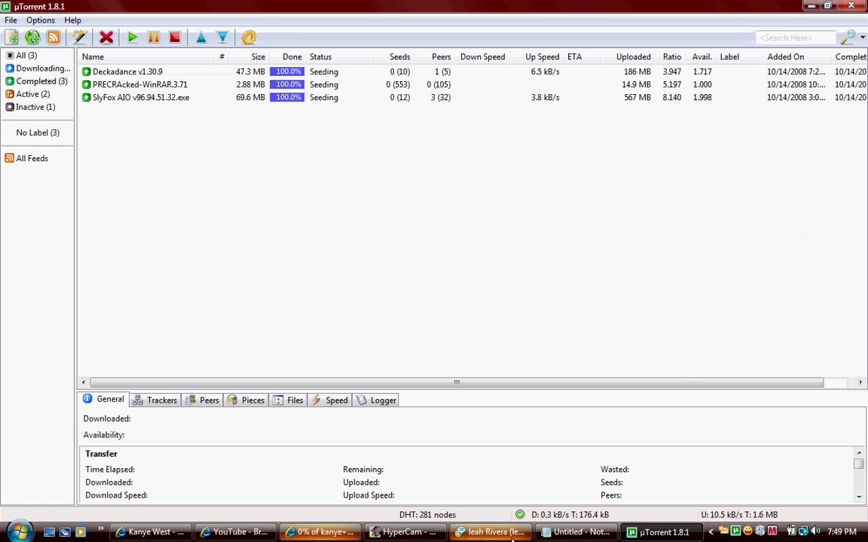
left_click(340, 482)
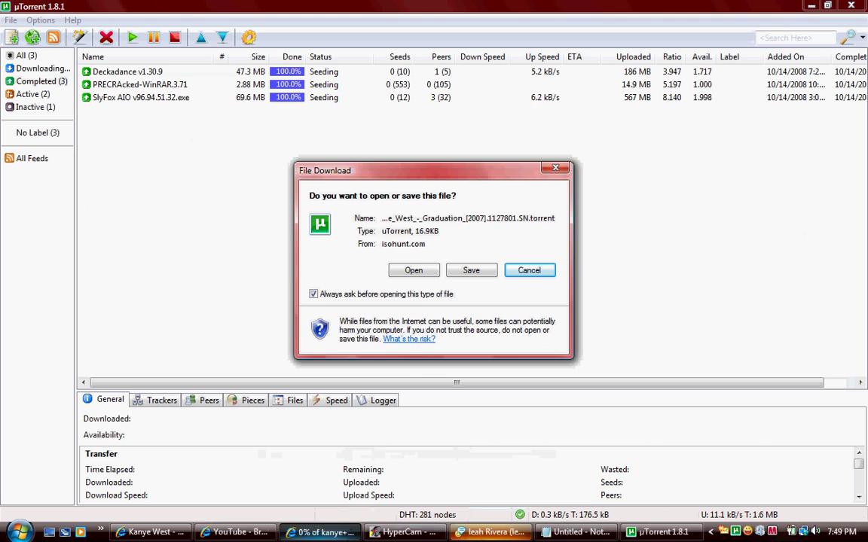
left_click(413, 271)
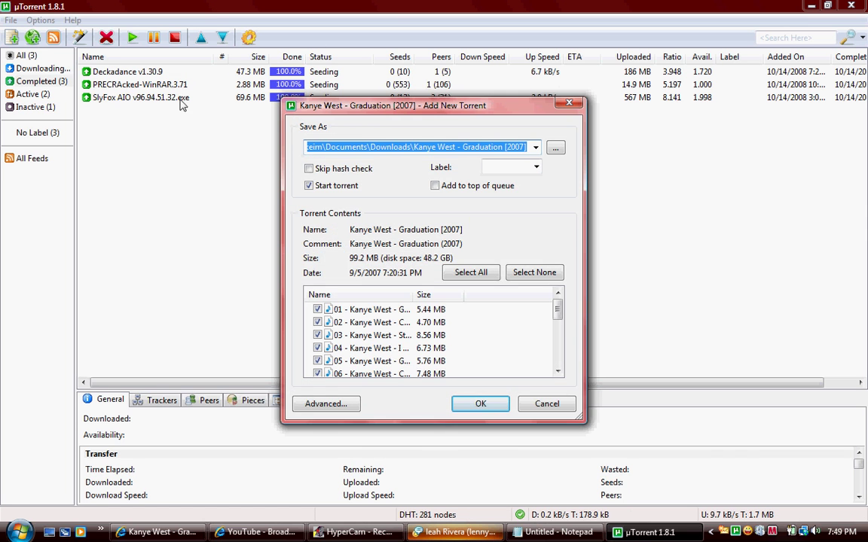
left_click(480, 403)
- In Notepad, type 'utorrent.com' and erase it
left_click(558, 532)
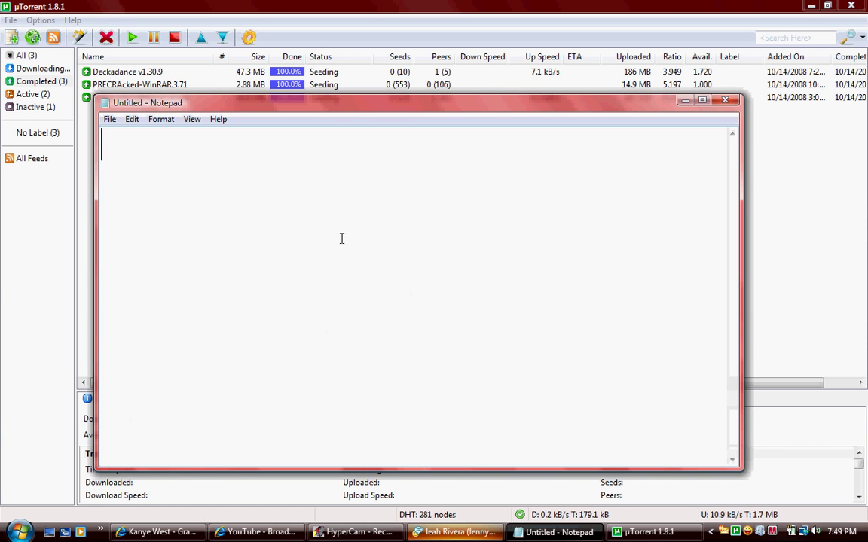
type("u")
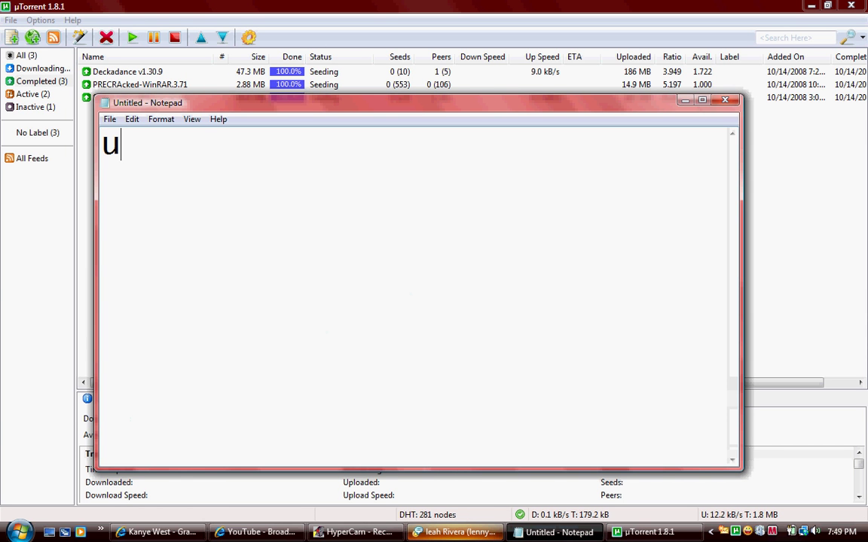
type("torren")
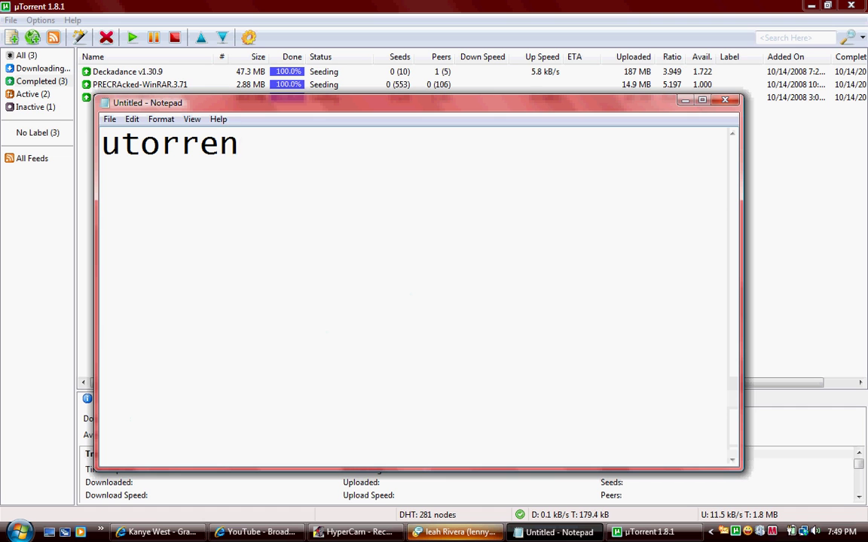
key("BackSpace")
type("nt")
key("BackSpace")
type(".")
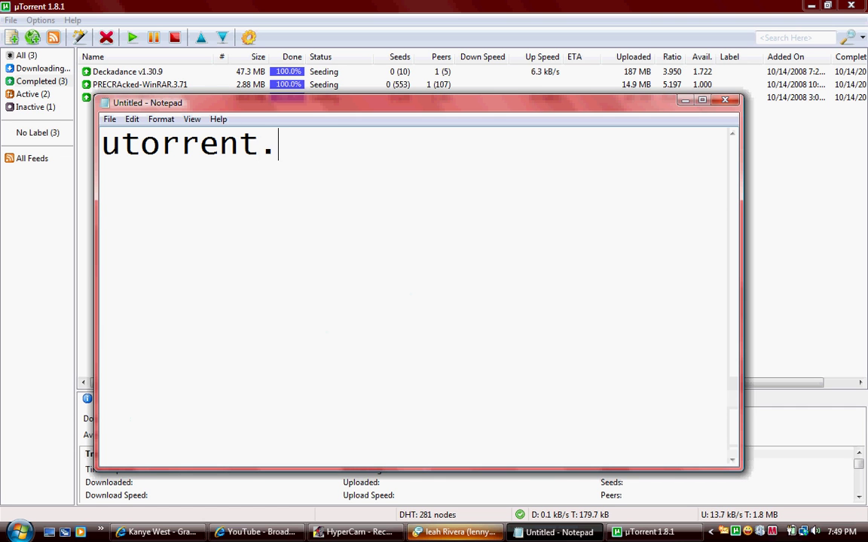
type("com")
key("BackSpace")
key("BackSpace")
key("BackSpace")
key("BackSpace")
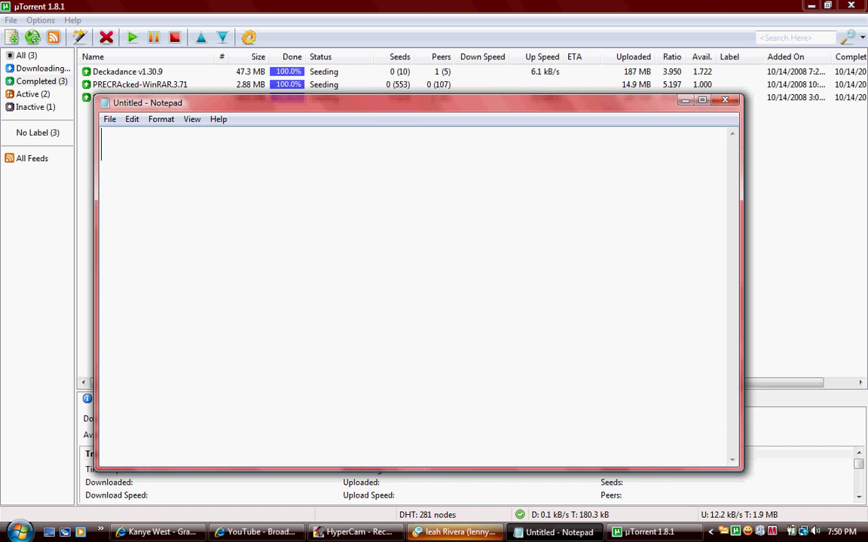
- Type 'isohunt.com' and 'or torrentz.net or co', then erase them, leaving the page blank
type("ishoh")
key("BackSpace")
key("BackSpace")
key("BackSpace")
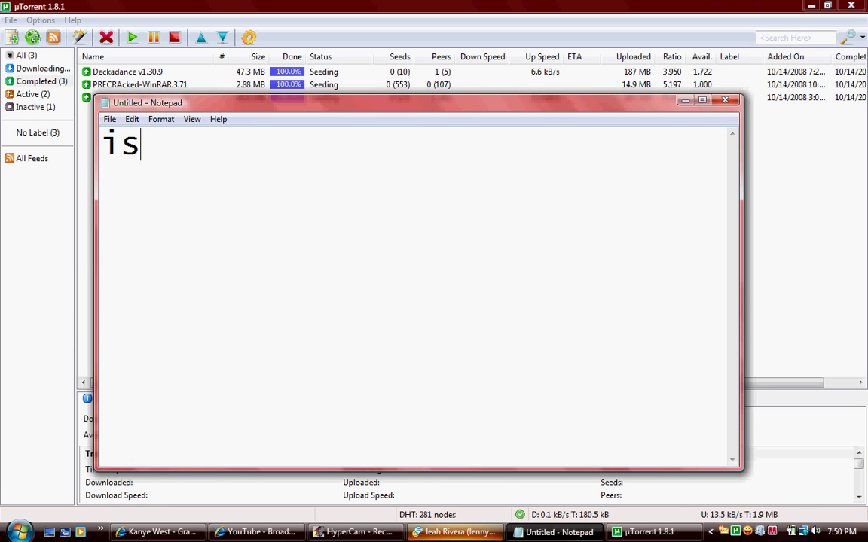
key("BackSpace")
type("sohun")
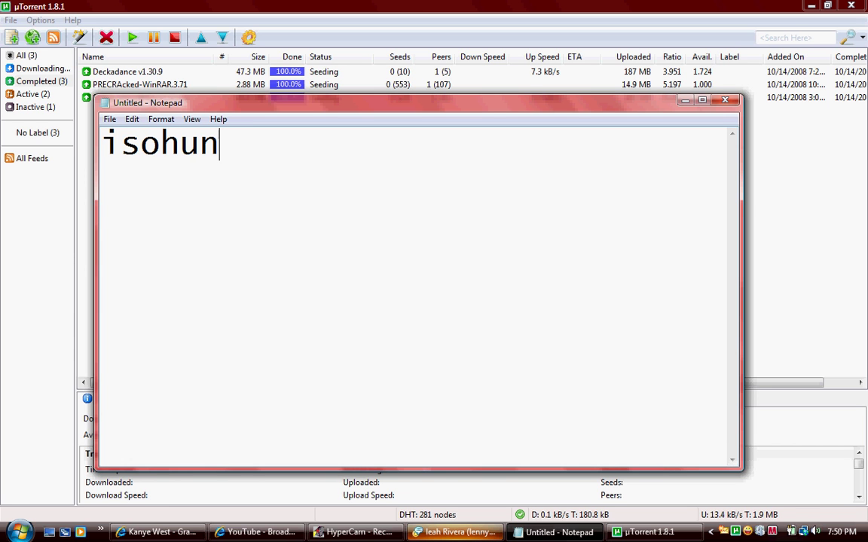
type("t.com")
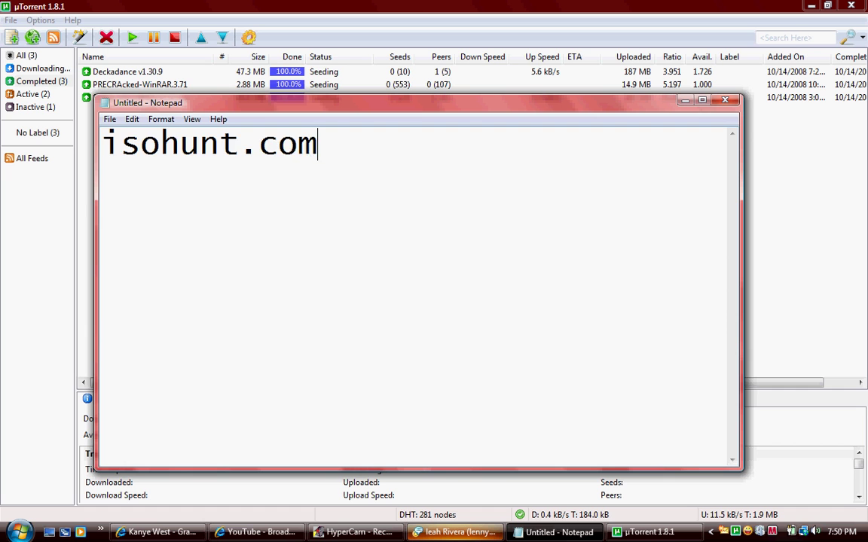
key("BackSpace")
key("BackSpace")
key("BackSpace")
key("BackSpace")
type("or ")
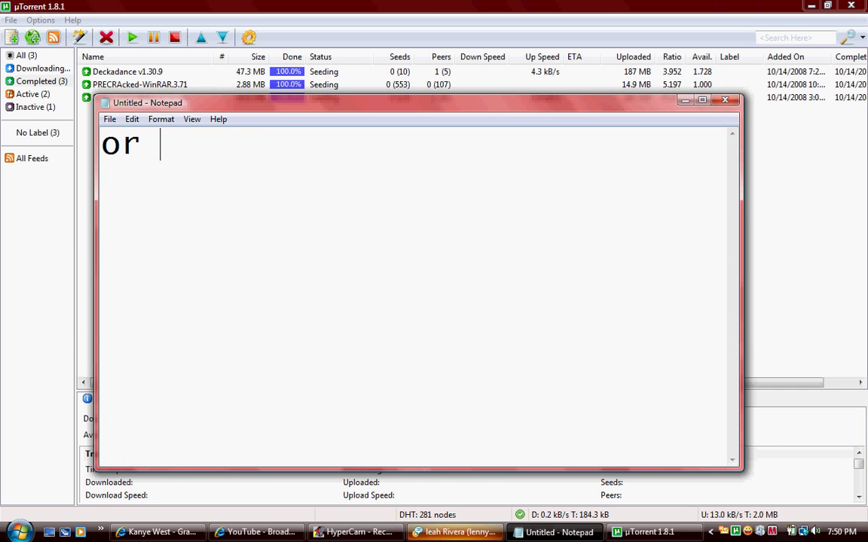
type("torrent")
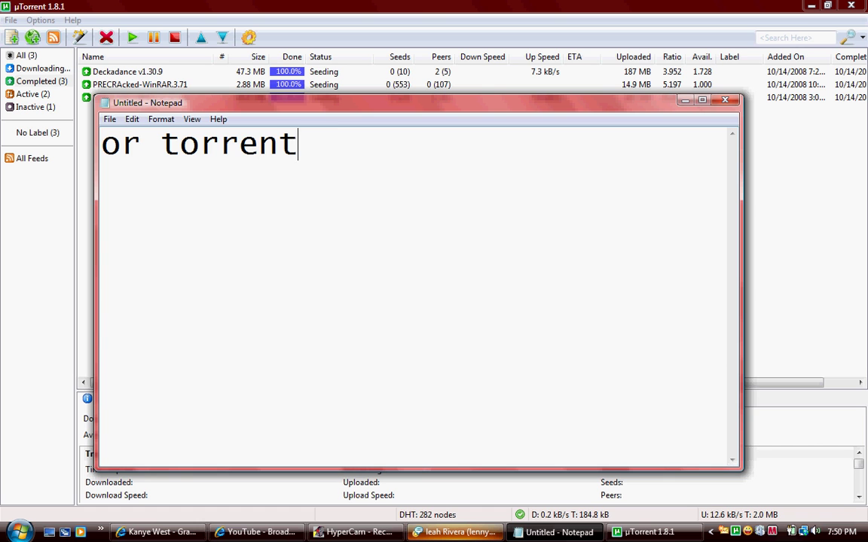
type("z.net or")
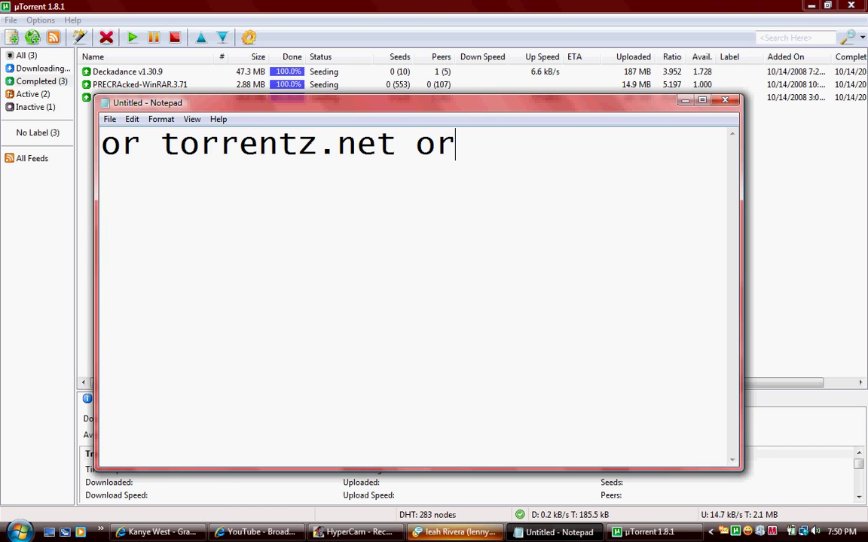
type(" co")
key("BackSpace")
key("BackSpace")
key("BackSpace")
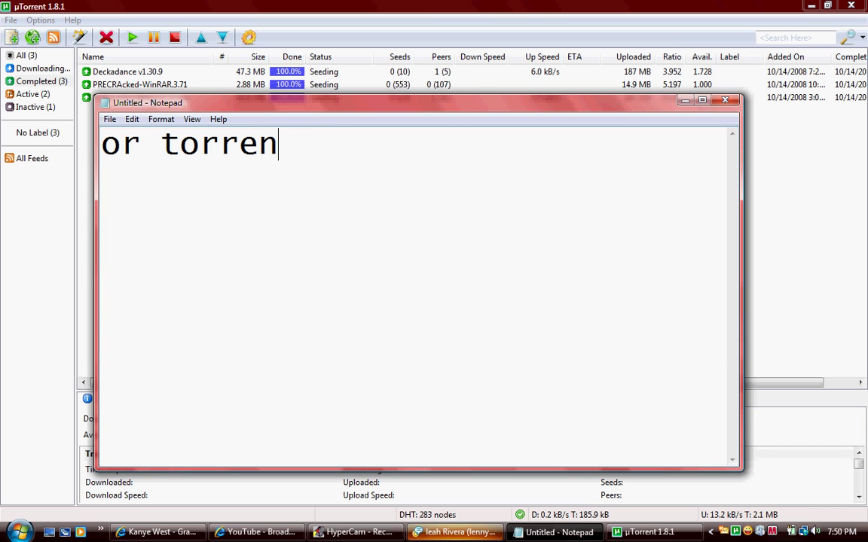
key("BackSpace")
key("BackSpace")
key("BackSpace")
left_click(354, 532)
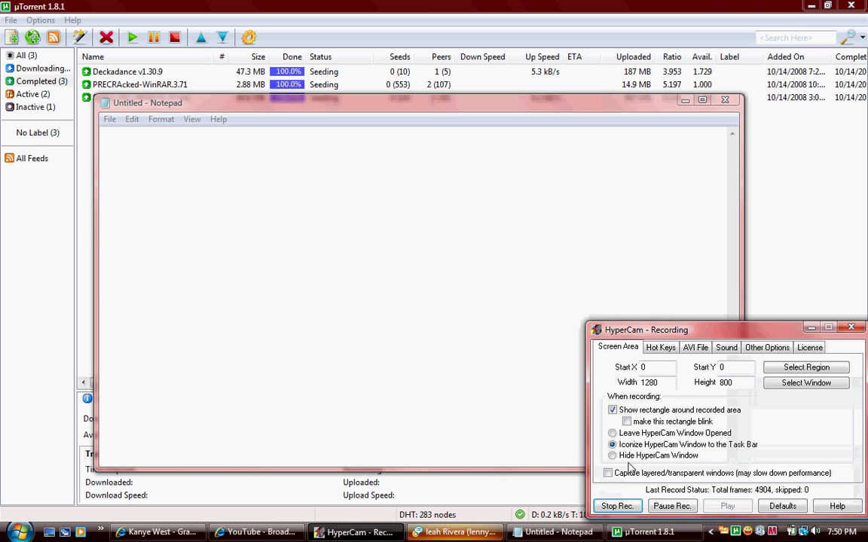